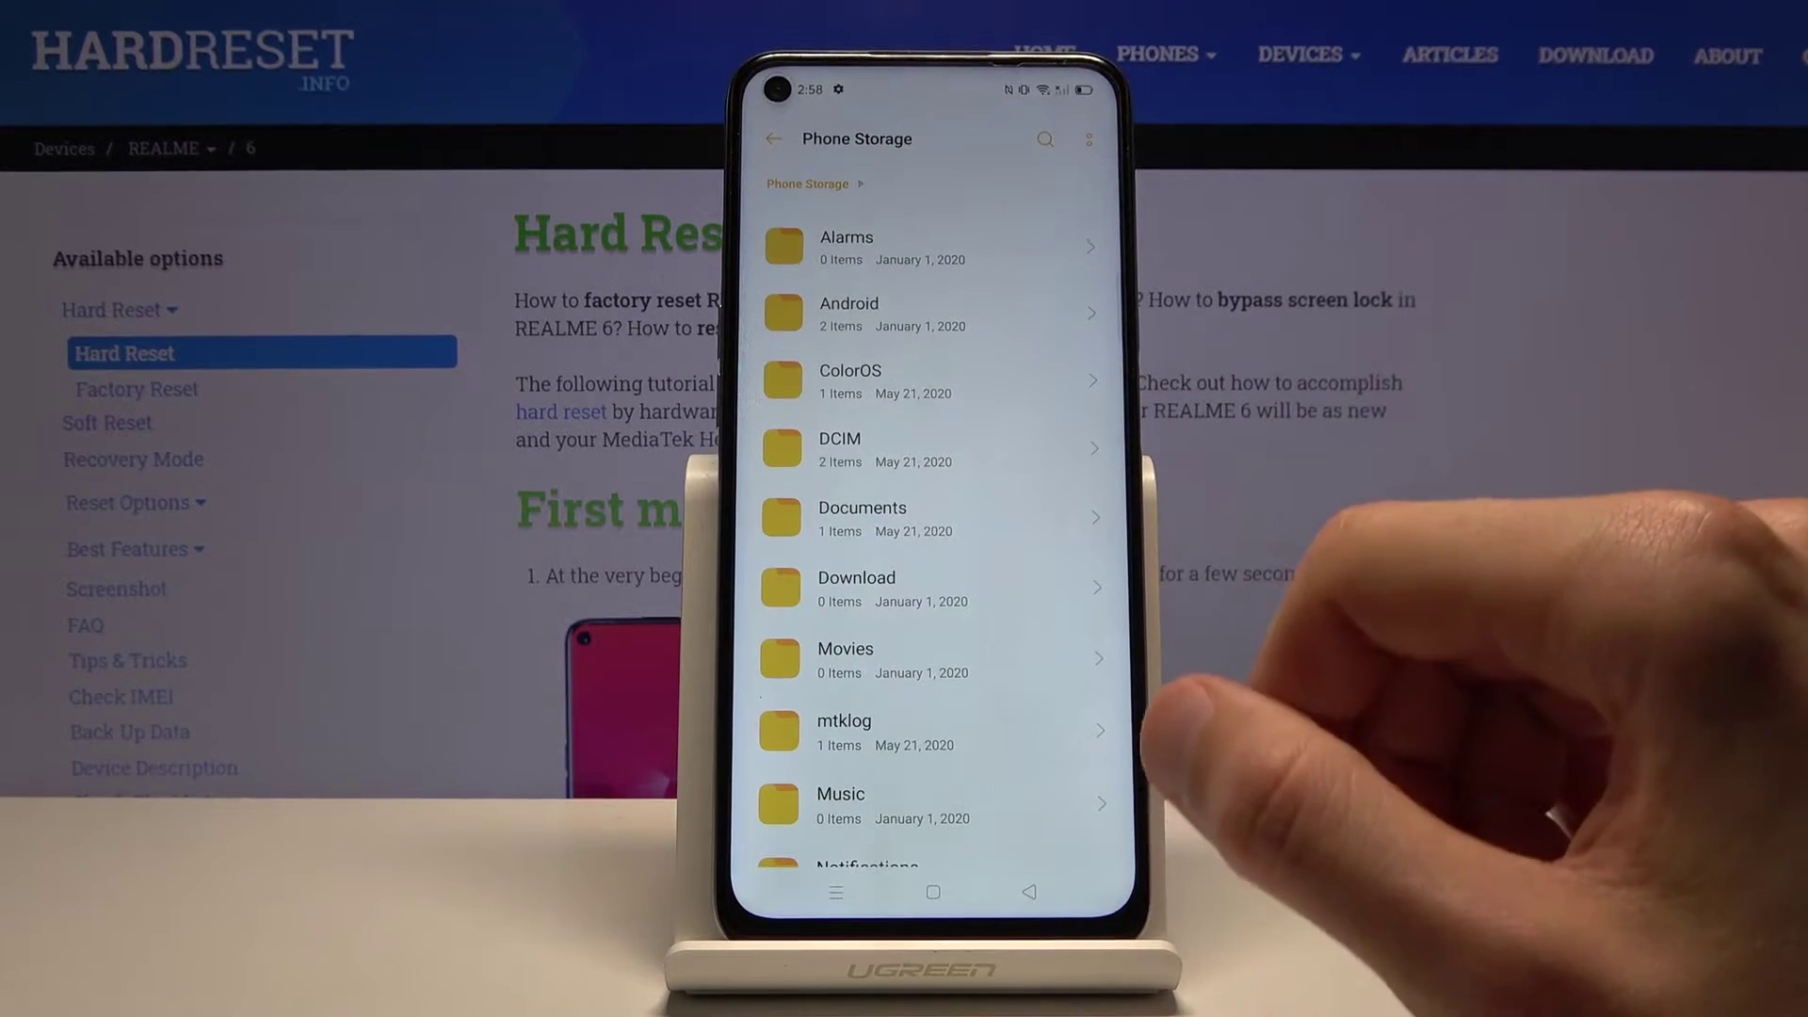
- Open DCIM > Camera and select three of the four photos, leaving the fourth unchecked
left_click(918, 449)
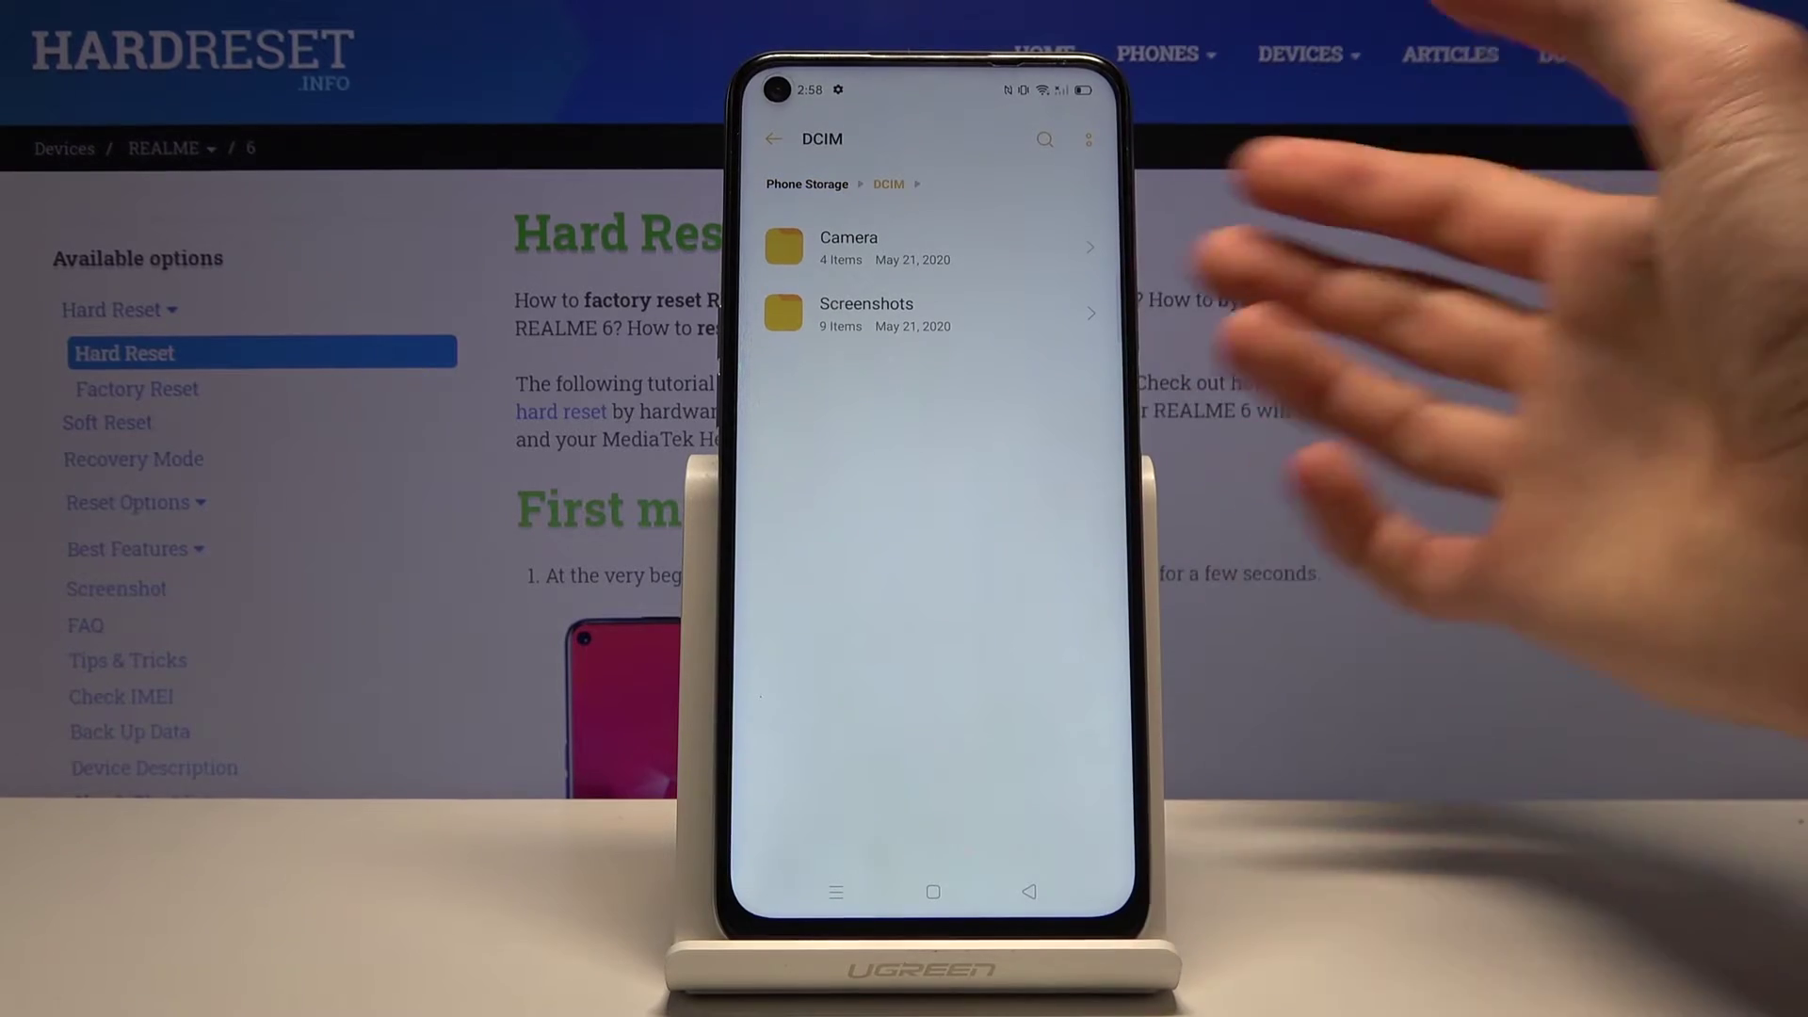
left_click(919, 245)
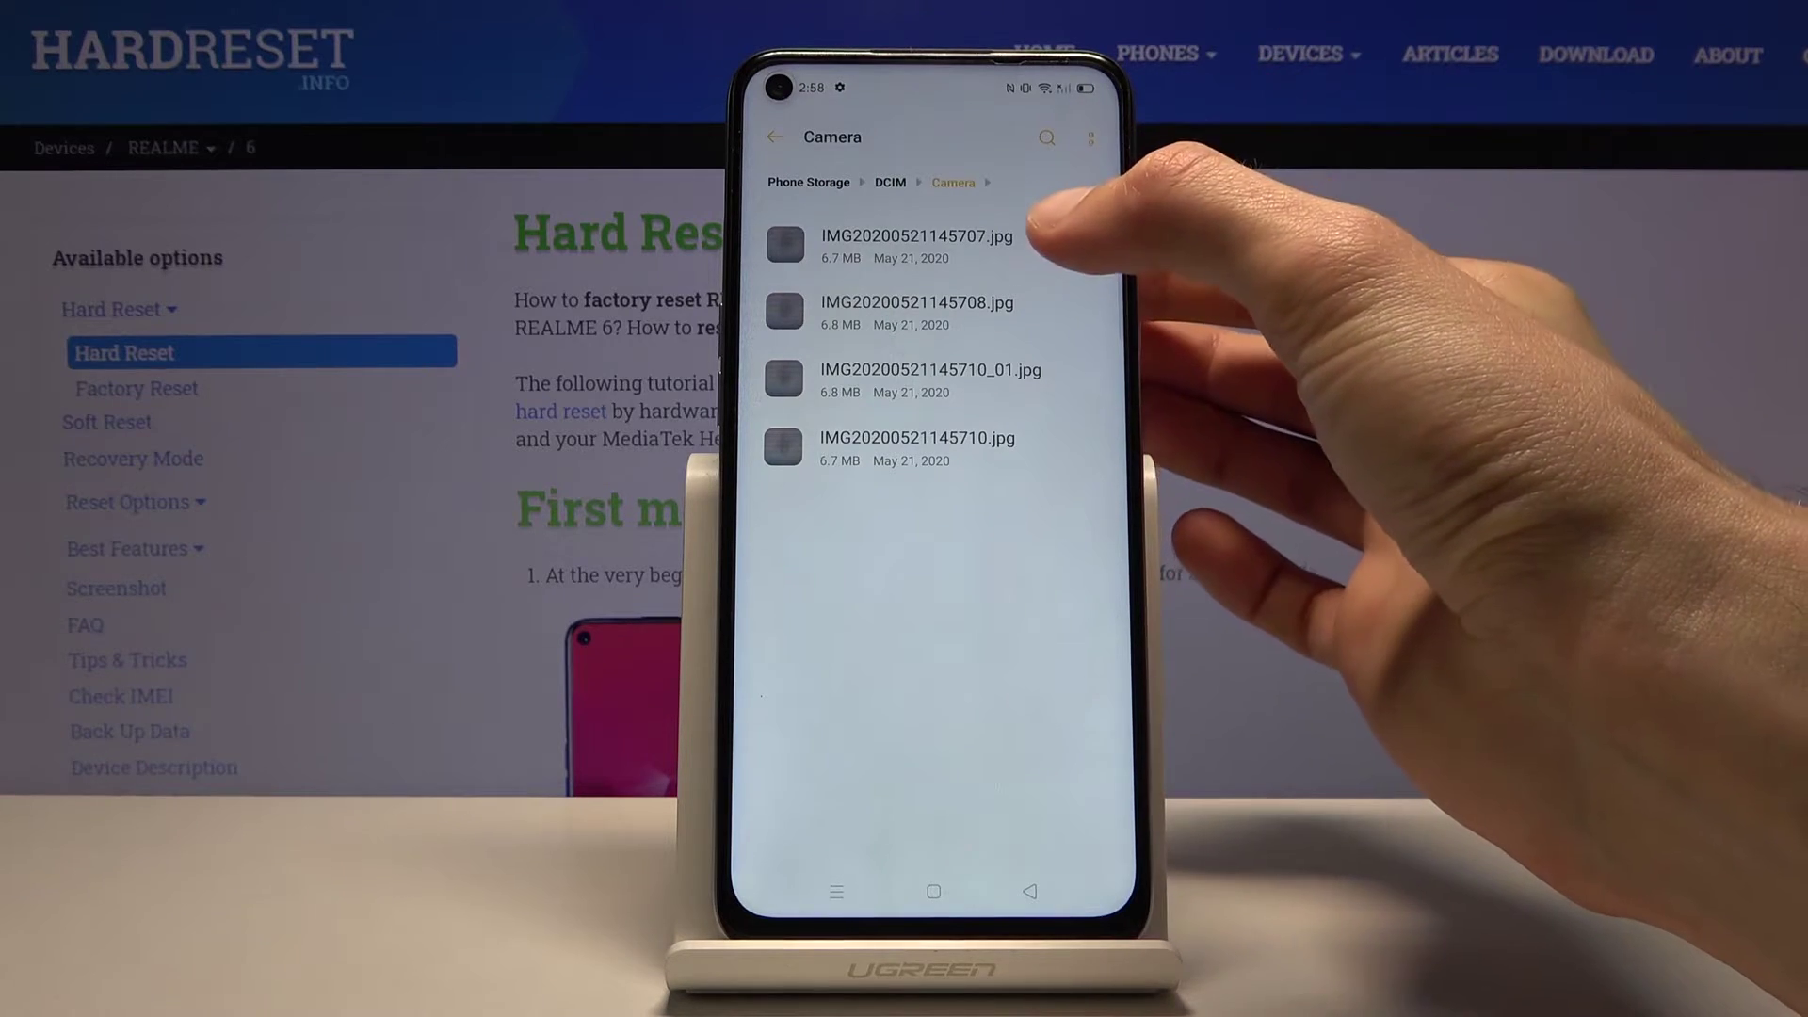
left_click(920, 246)
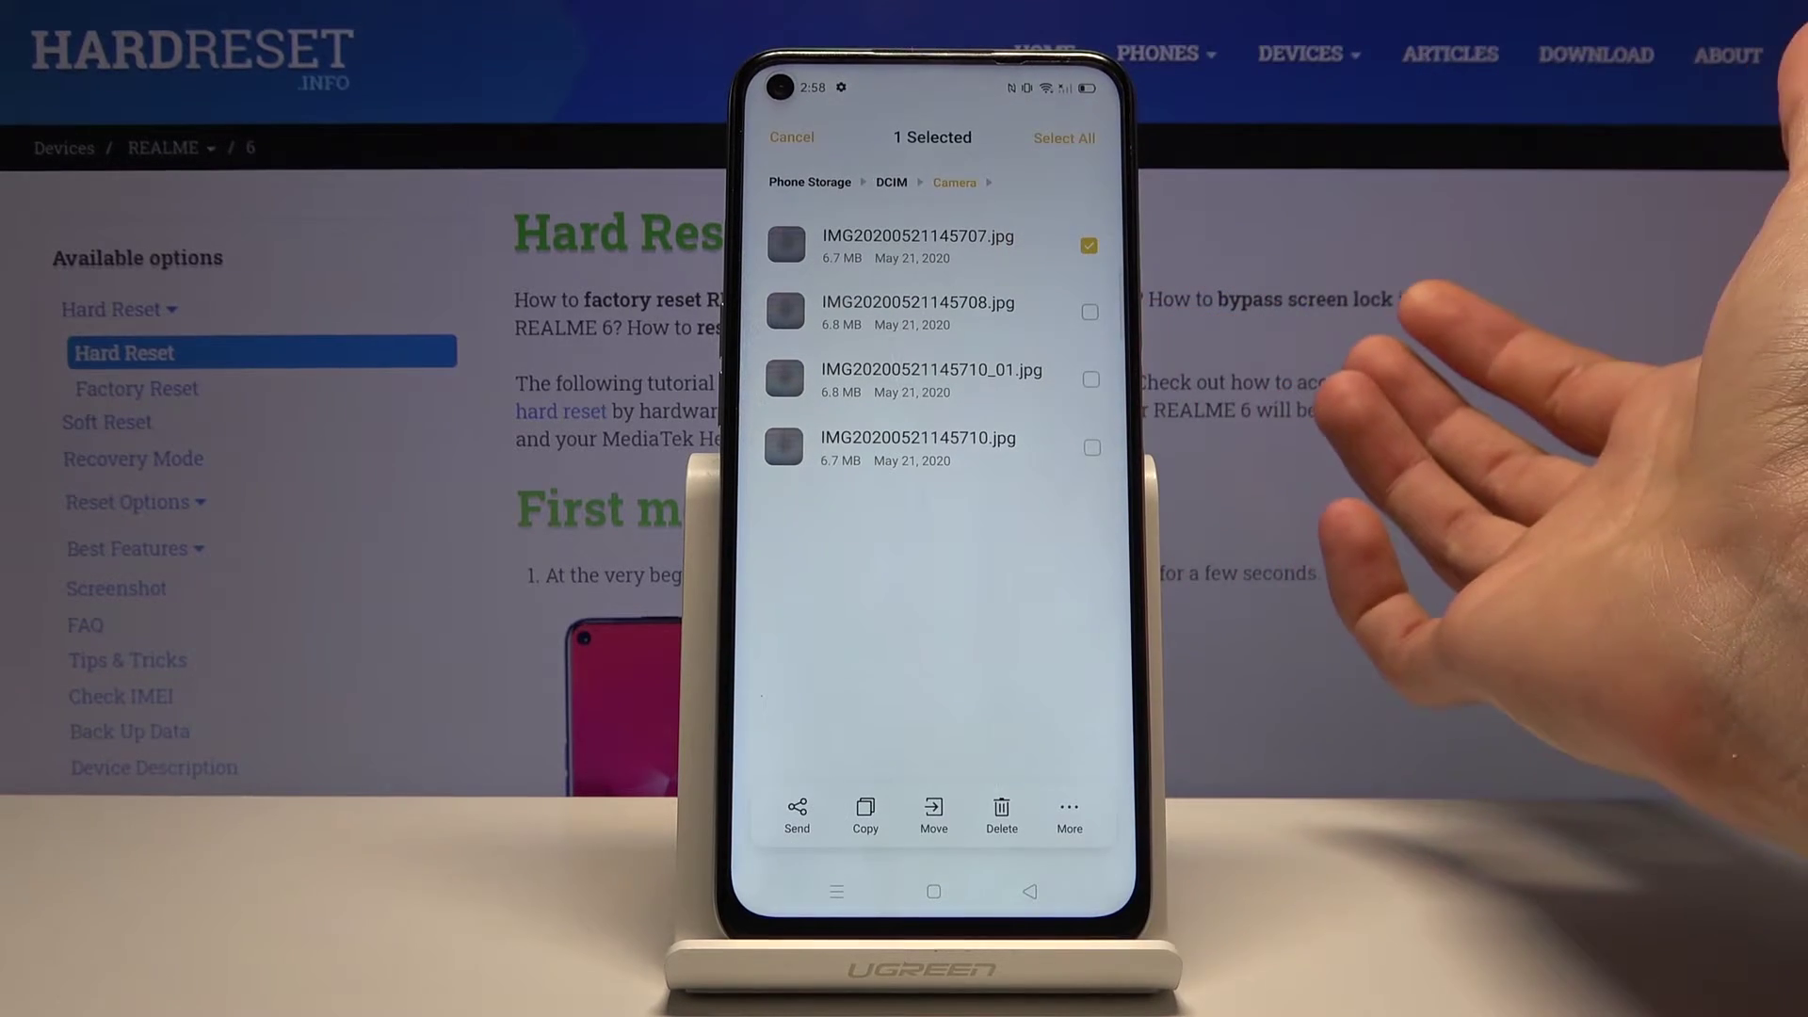
left_click(1064, 138)
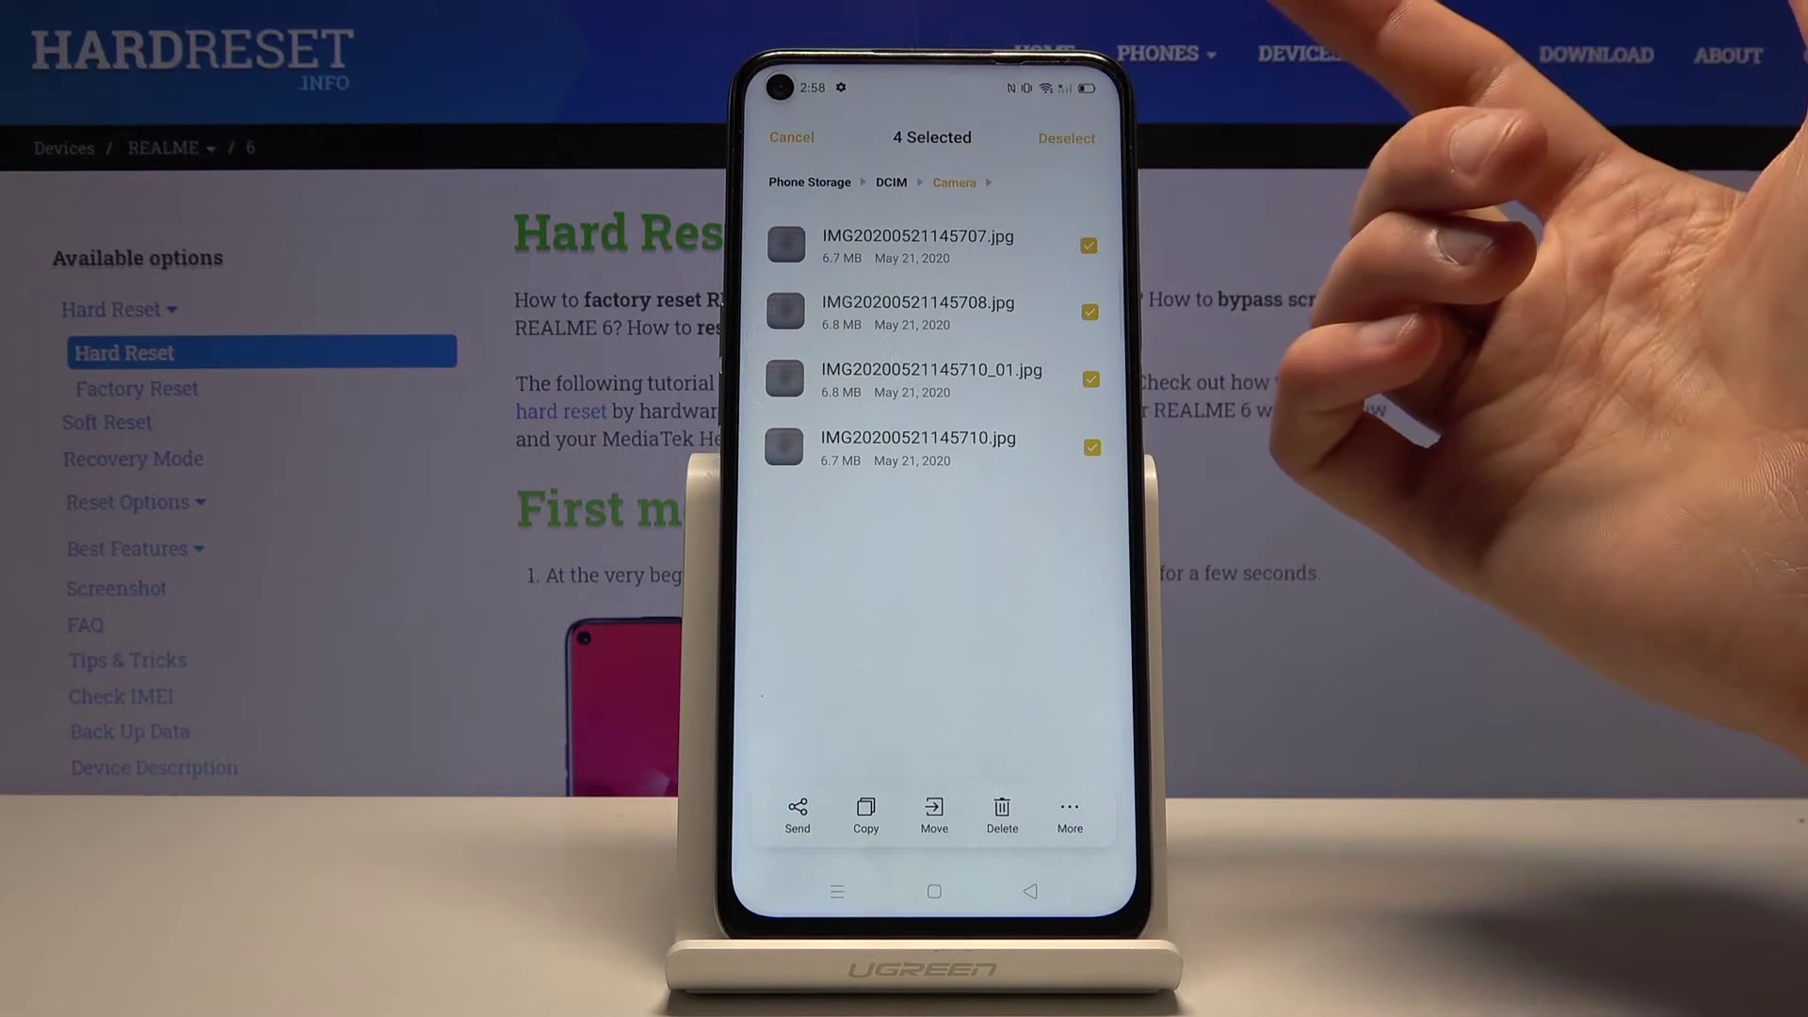
left_click(1092, 448)
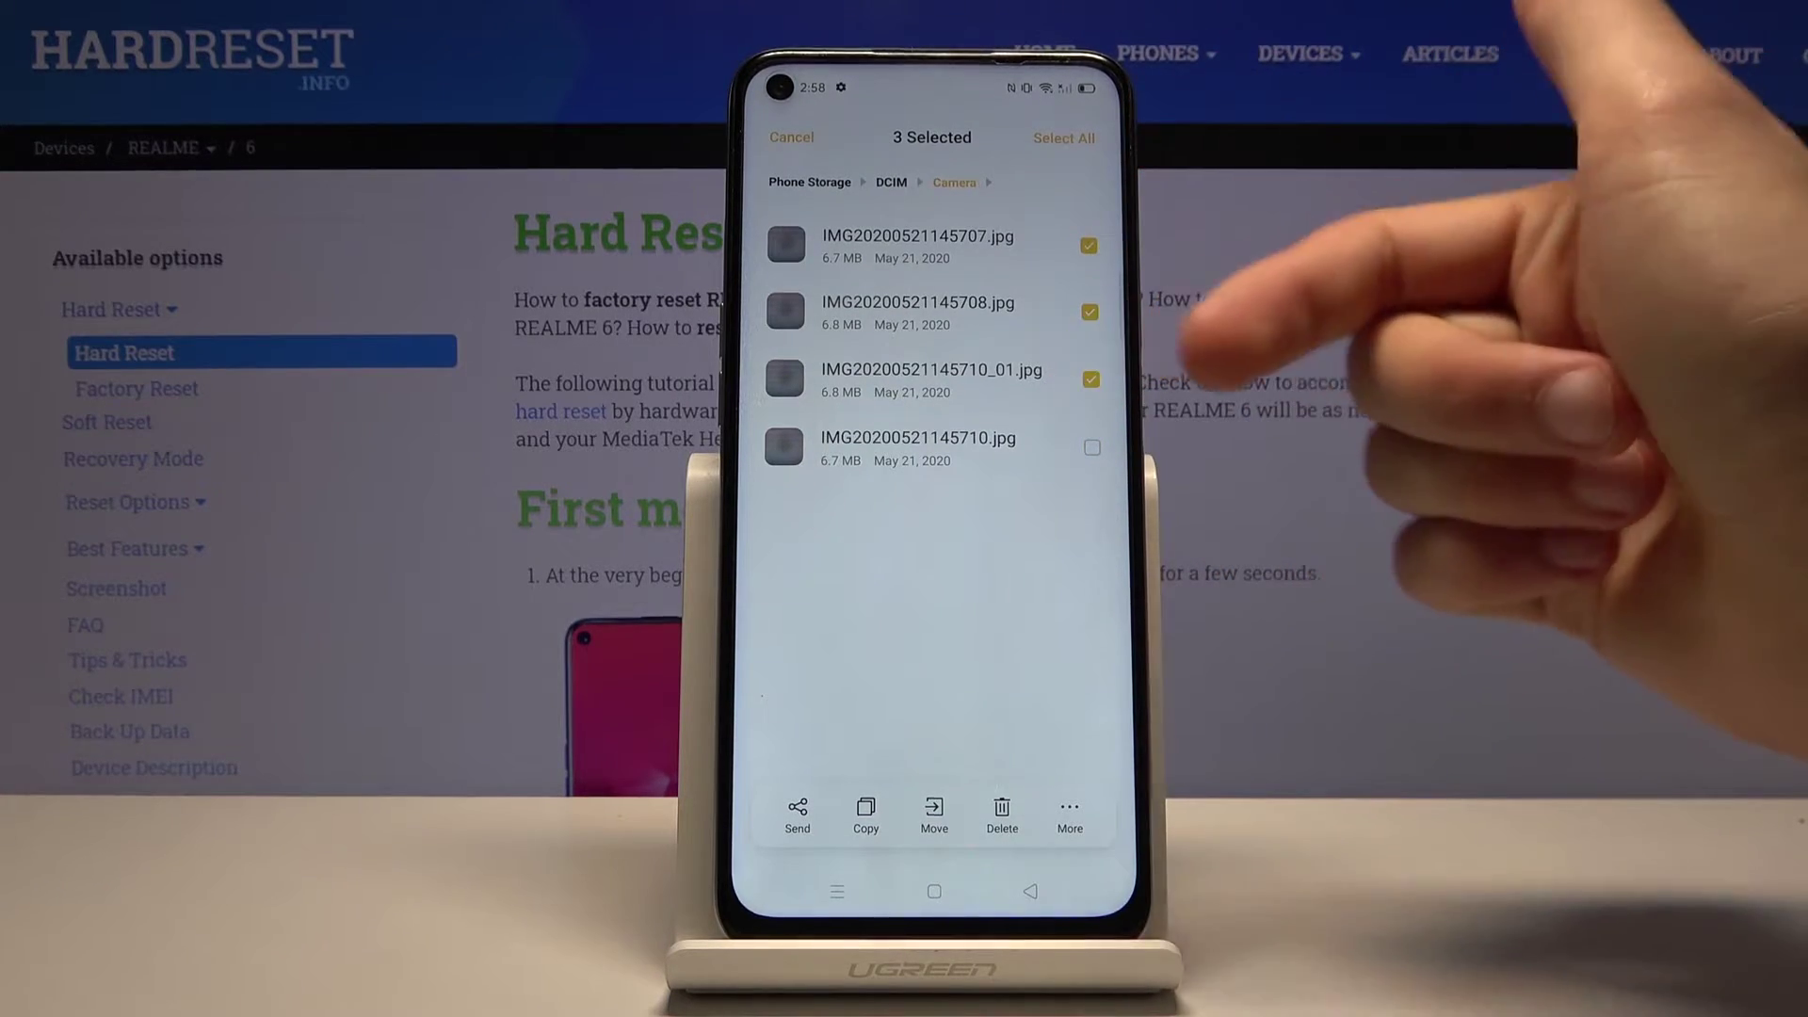
left_click(1092, 447)
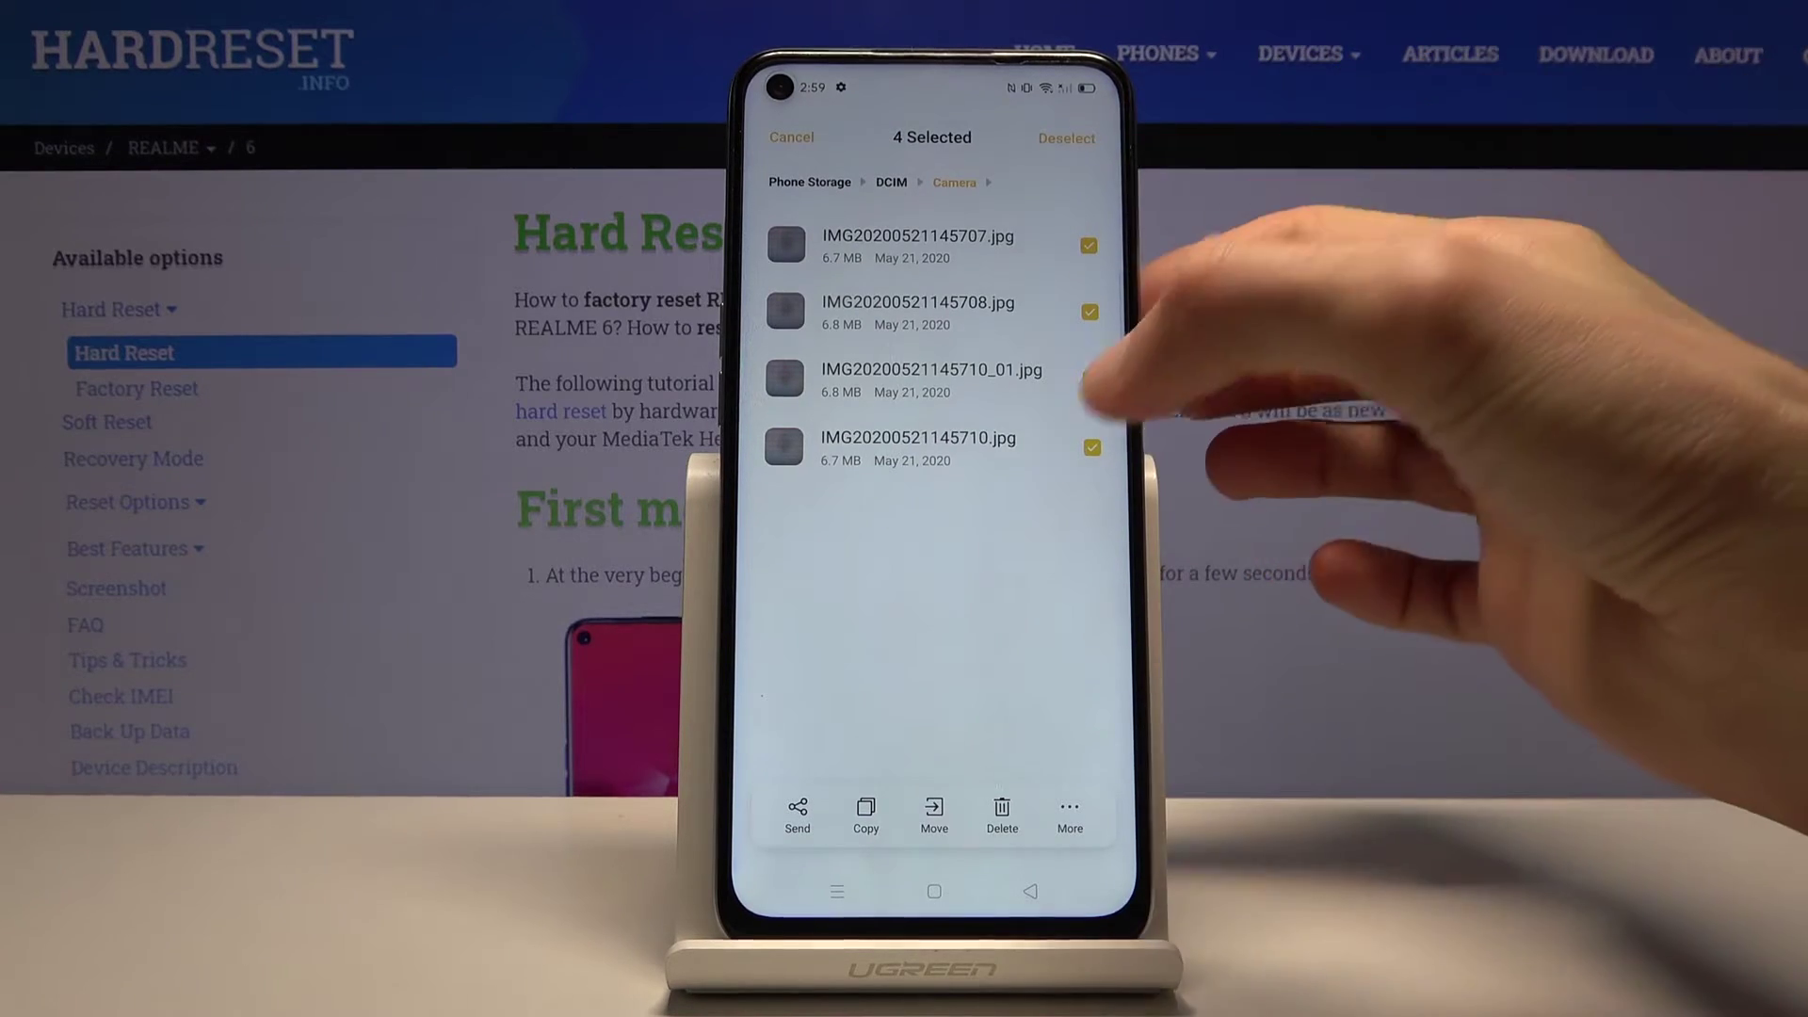
left_click(1092, 446)
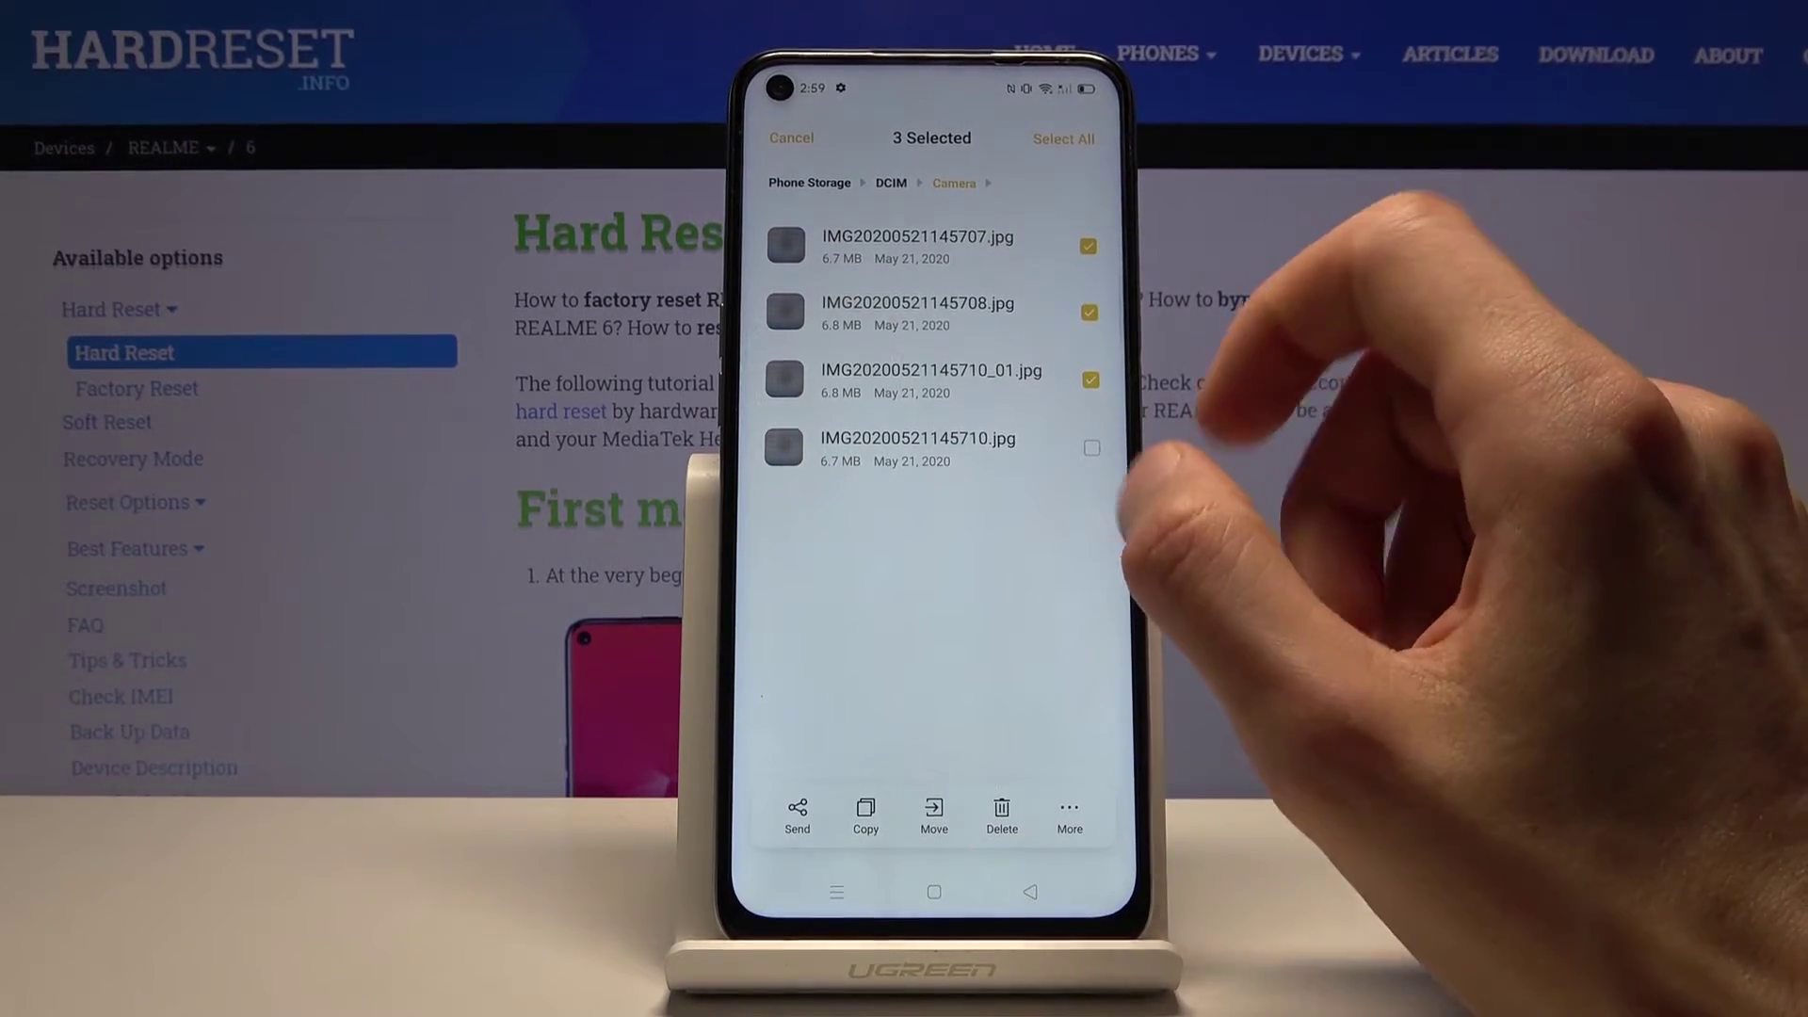
- Leave the photo selection, return to DCIM, and select the Camera folder instead
left_click(1070, 813)
left_click(1029, 892)
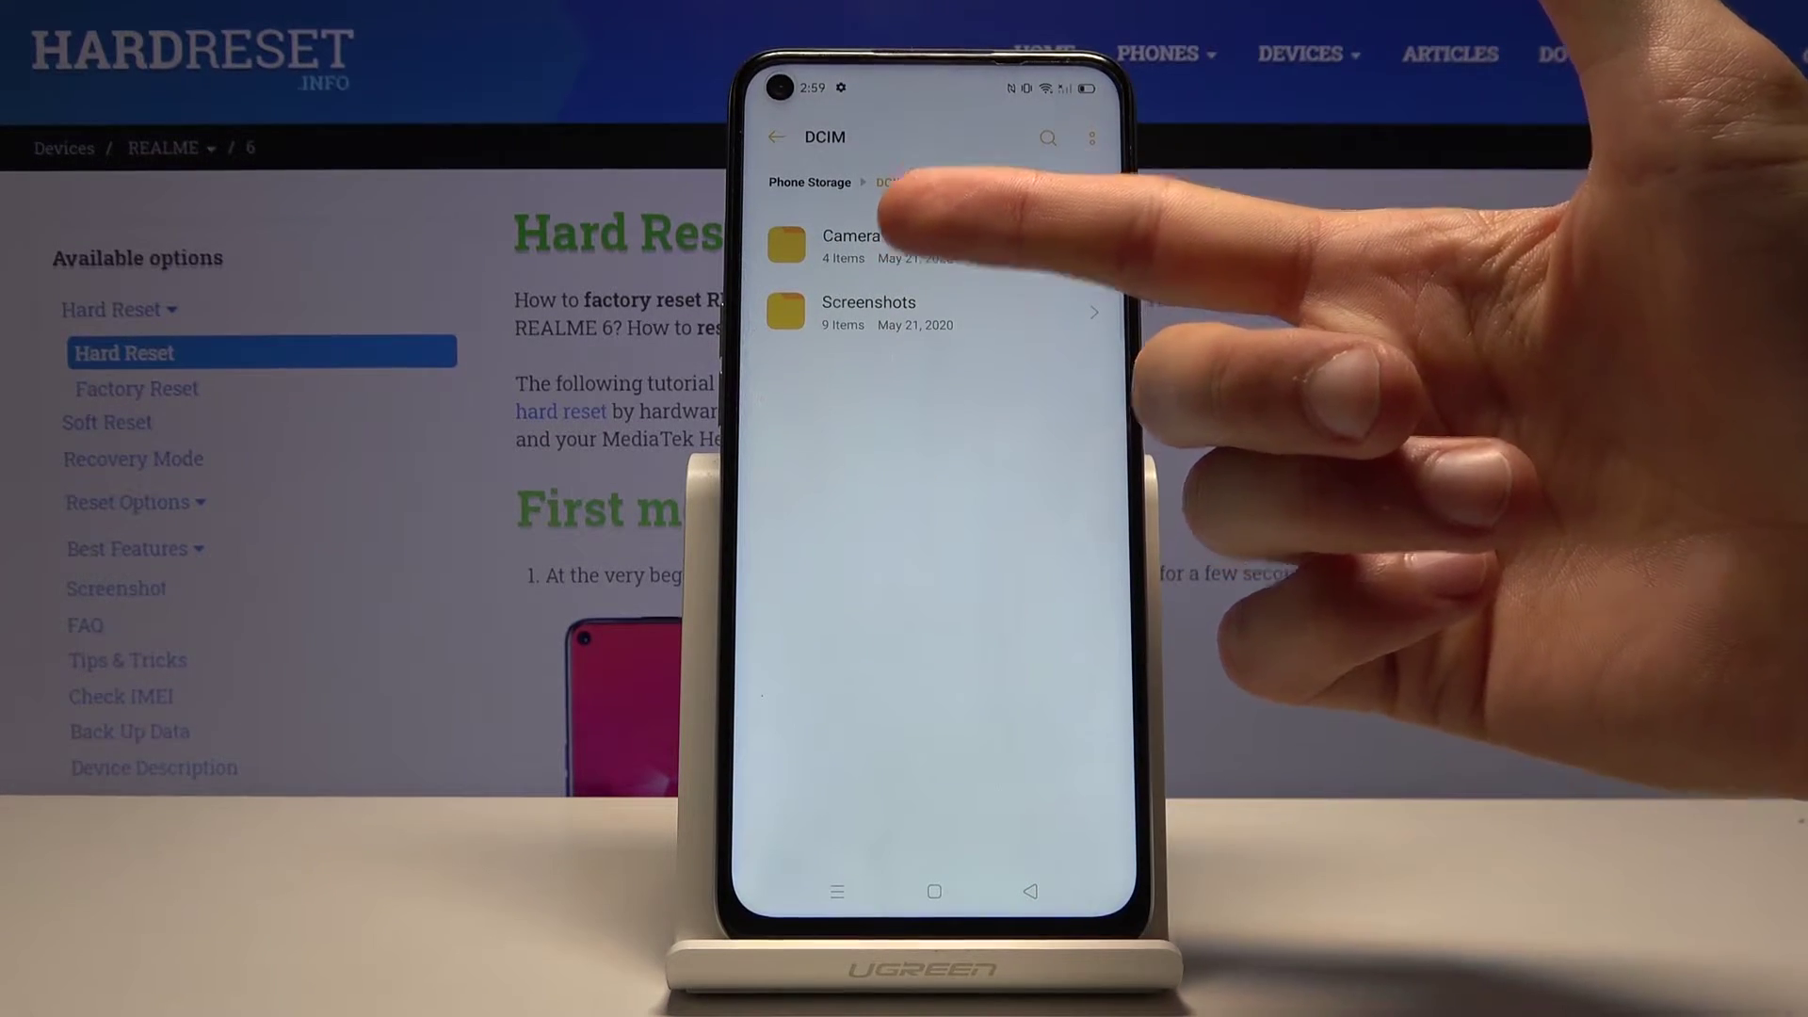
left_click(1017, 248)
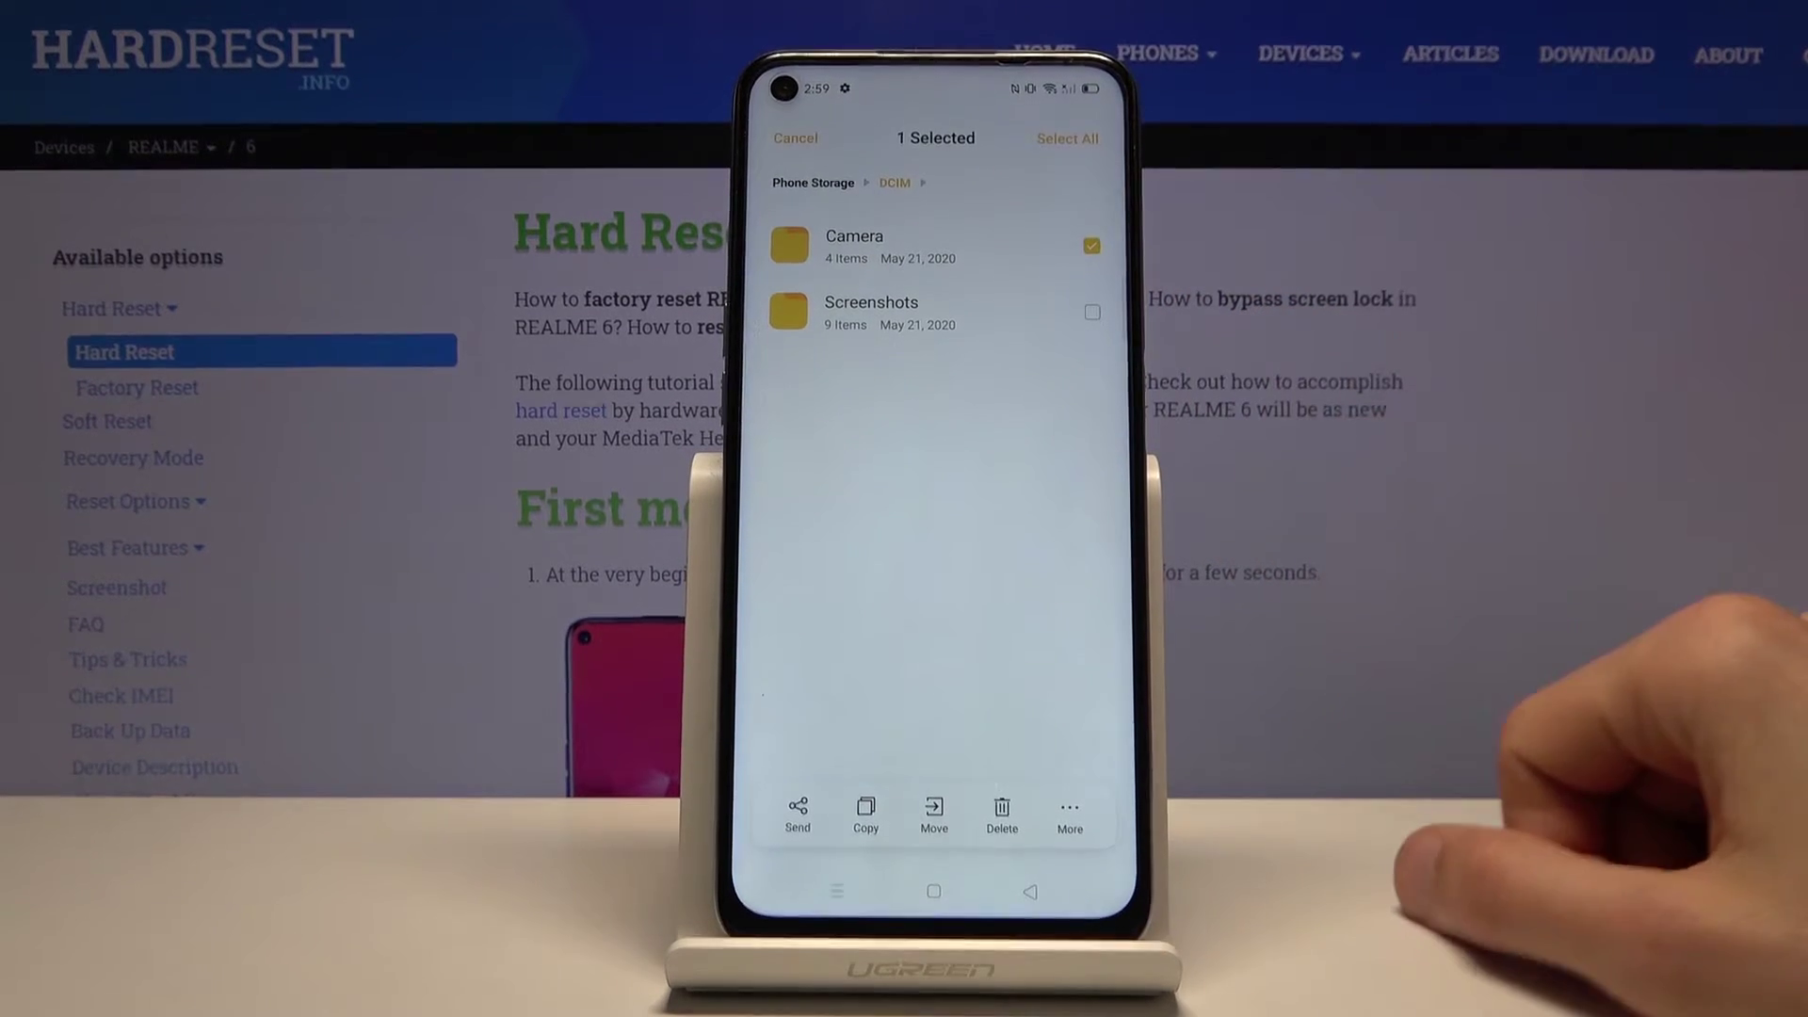